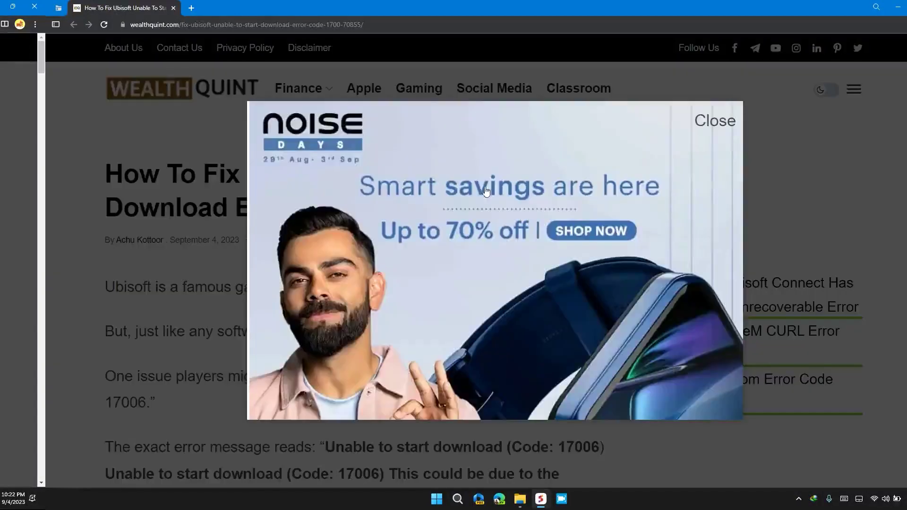
Step: Close the Noise advertisement popup covering the Ubisoft error article
left_click(716, 120)
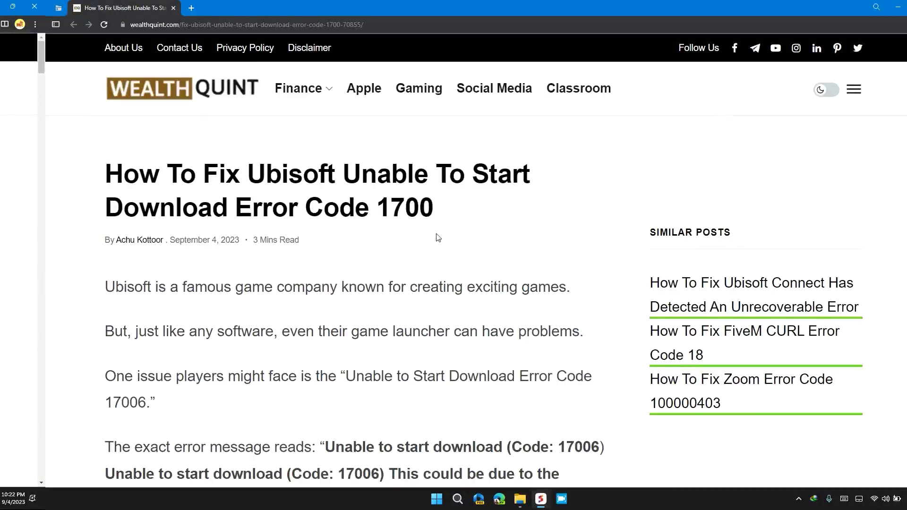
scroll(437, 237, "down", 5)
scroll(528, 247, "down", 5)
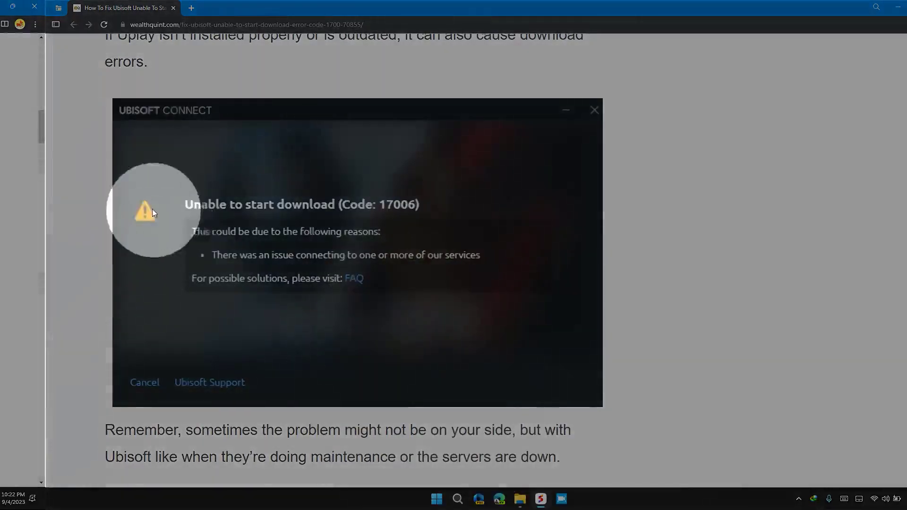
scroll(338, 301, "down", 5)
scroll(405, 238, "down", 3)
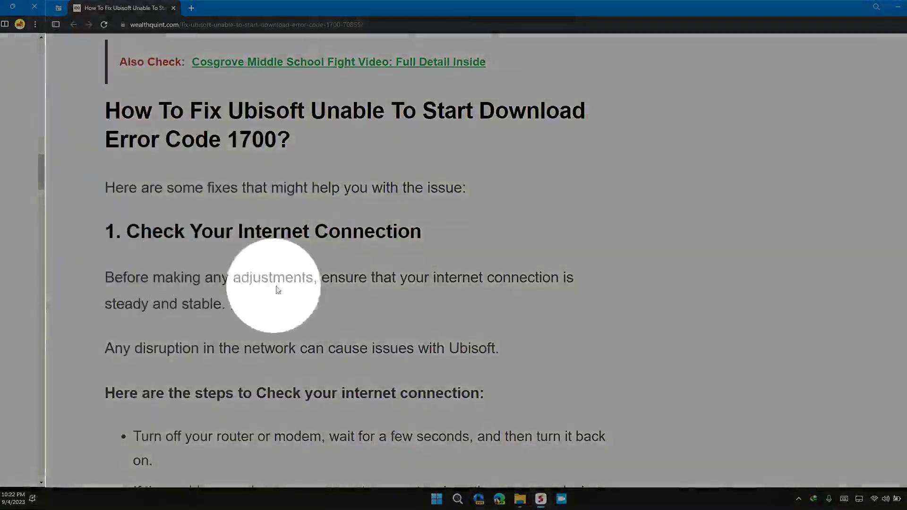
scroll(551, 284, "down", 1)
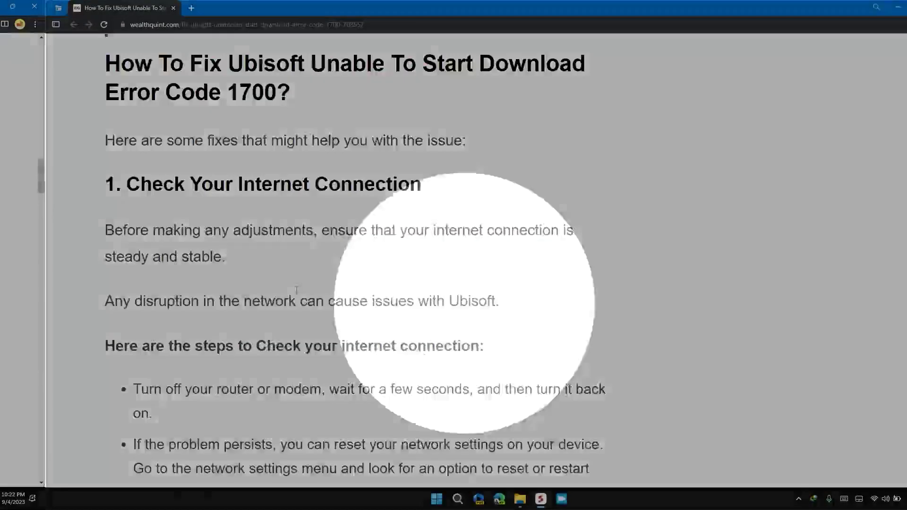
scroll(425, 318, "down", 1)
scroll(262, 254, "down", 1)
scroll(262, 253, "down", 1)
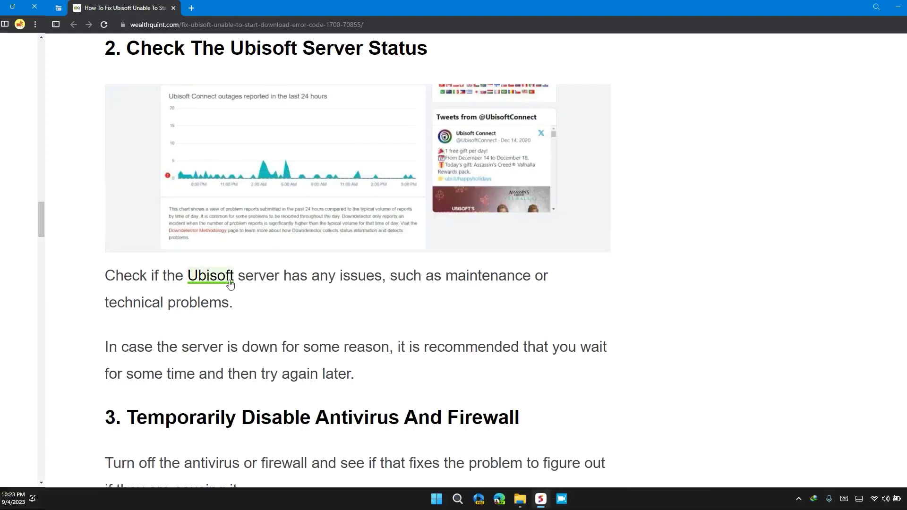
Step: Read the server-status fix, highlighting and clearing the phrases about the server being down
left_click_drag(275, 277, 366, 277)
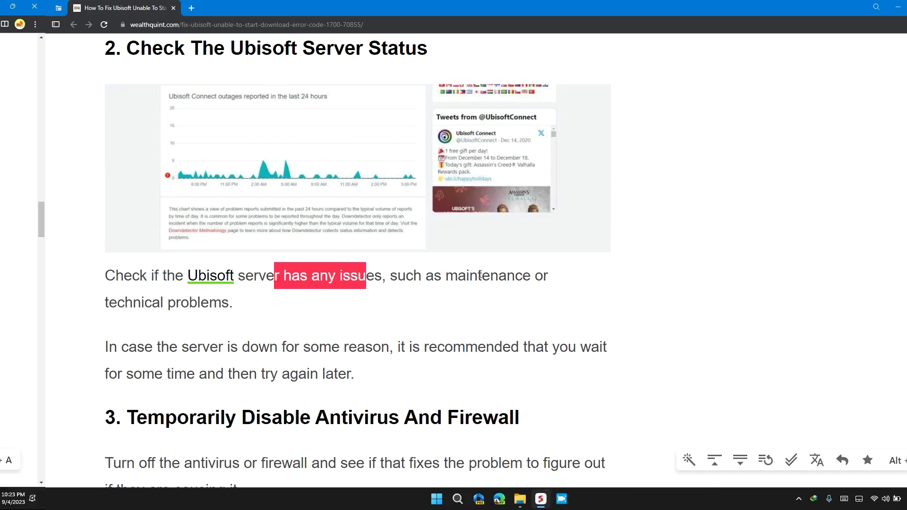
left_click(315, 328)
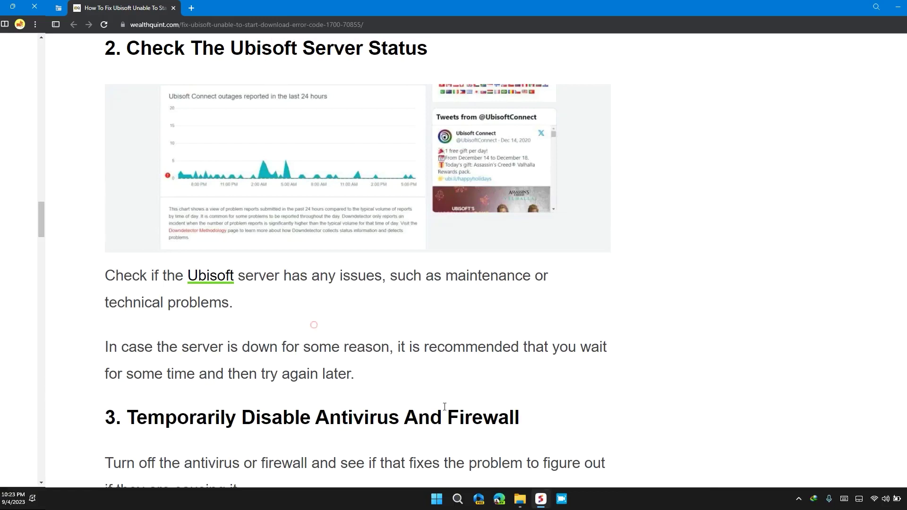
scroll(425, 403, "down", 2)
mouse_move(221, 253)
left_mouse_down()
mouse_move(597, 253)
mouse_move(253, 294)
left_mouse_up()
left_click(325, 249)
left_click(269, 290)
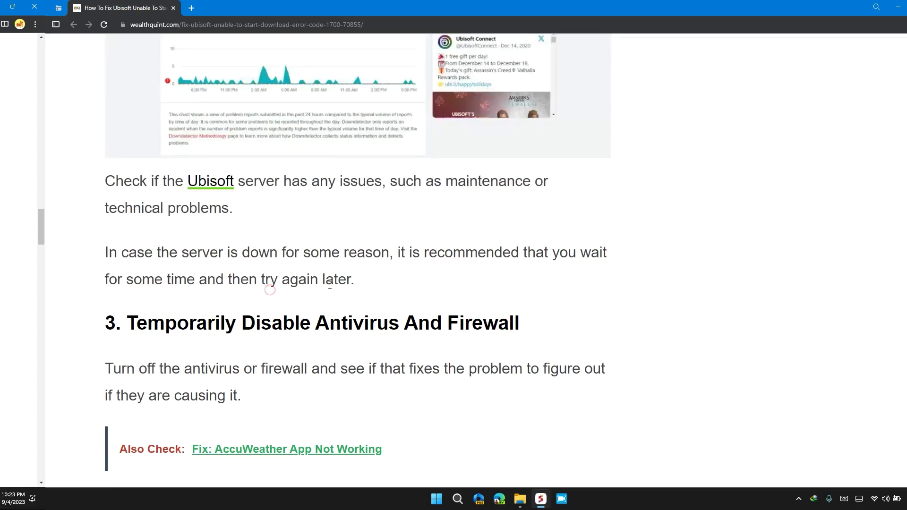
scroll(324, 278, "down", 1)
scroll(299, 370, "down", 2)
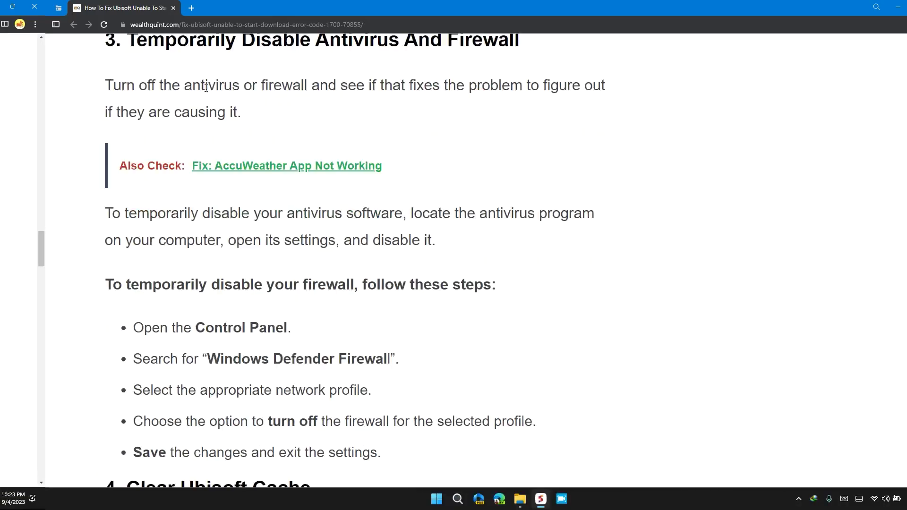
Step: Read the antivirus paragraph, highlighting 'problem to figure out' and 'your antivirus software'
left_click_drag(206, 86, 275, 87)
left_click(324, 86)
left_click_drag(480, 87, 603, 88)
left_click(623, 91)
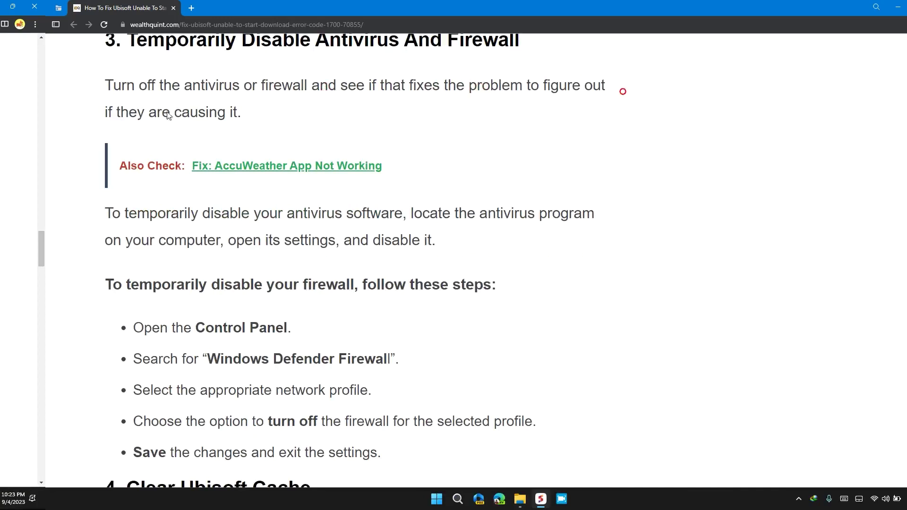
left_click(135, 117)
left_click(238, 117)
scroll(282, 134, "down", 1)
left_click_drag(253, 119, 413, 119)
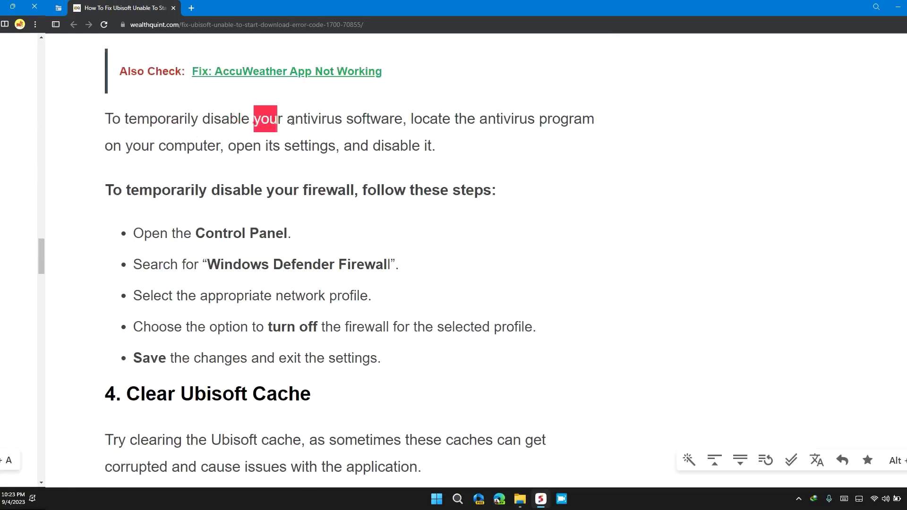
left_click(473, 121)
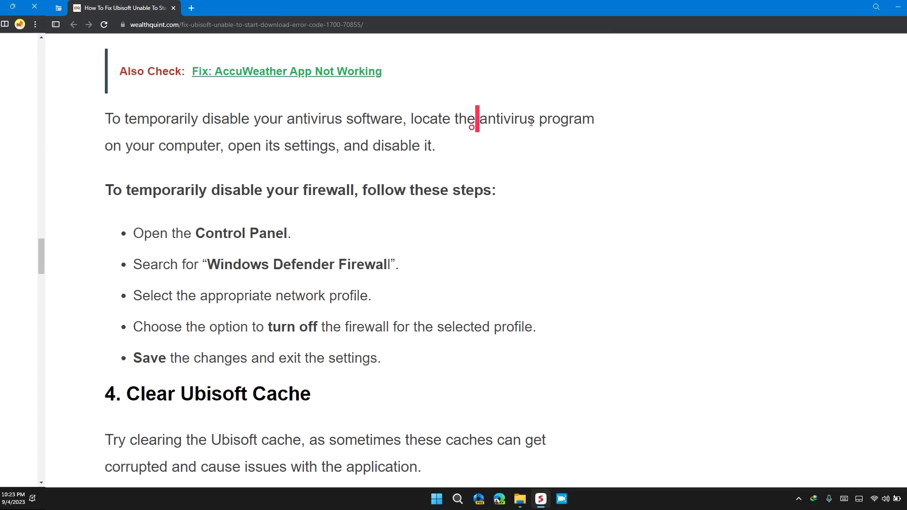
left_click(552, 121)
left_click_drag(242, 146, 389, 147)
left_click(445, 145)
scroll(400, 260, "down", 1)
Step: Read the Windows Defender Firewall steps, highlighting the instruction to turn off the firewall
mouse_move(212, 140)
left_mouse_down()
mouse_move(499, 150)
mouse_move(205, 187)
left_mouse_up()
left_click(287, 189)
scroll(286, 189, "down", 1)
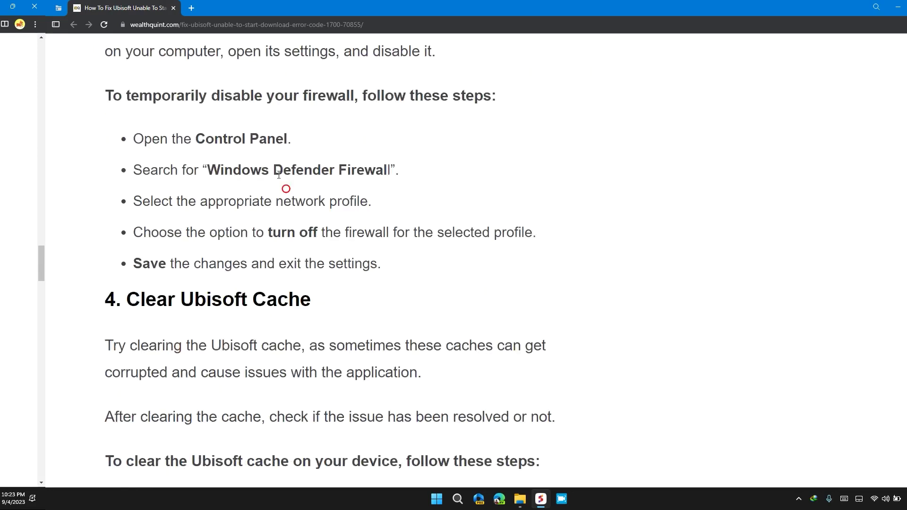
scroll(201, 131, "down", 1)
left_click_drag(207, 123, 397, 123)
left_click(394, 136)
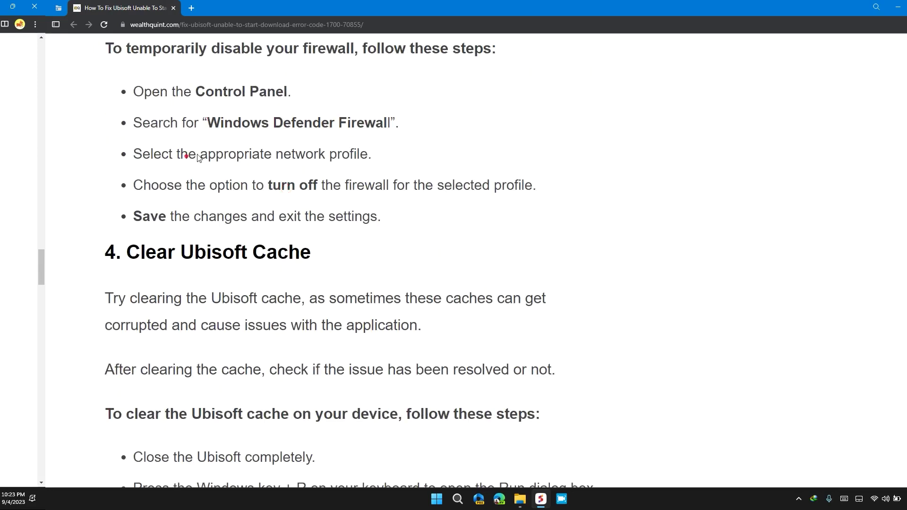
left_click_drag(198, 157, 370, 157)
left_click(370, 162)
scroll(299, 161, "down", 1)
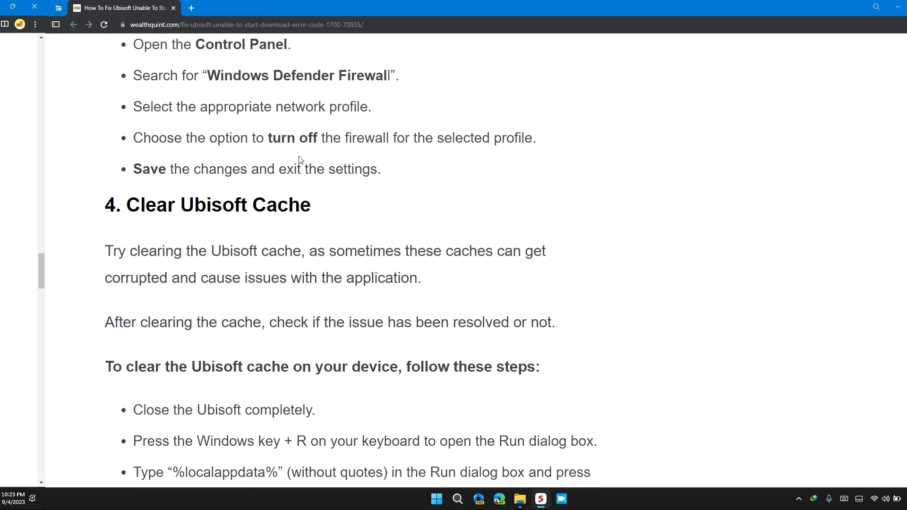
left_click_drag(234, 136, 391, 140)
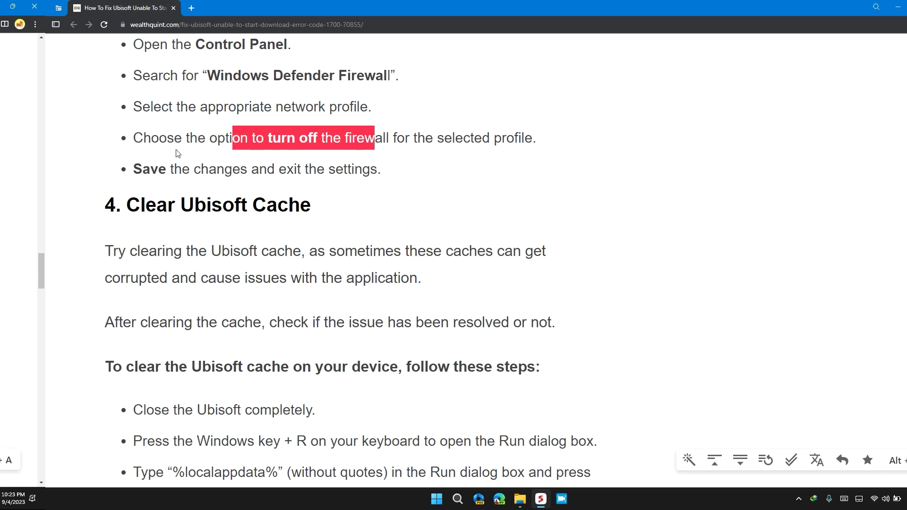
mouse_move(177, 153)
left_mouse_down()
mouse_move(188, 170)
mouse_move(312, 170)
left_mouse_up()
left_click(388, 170)
scroll(348, 231, "down", 1)
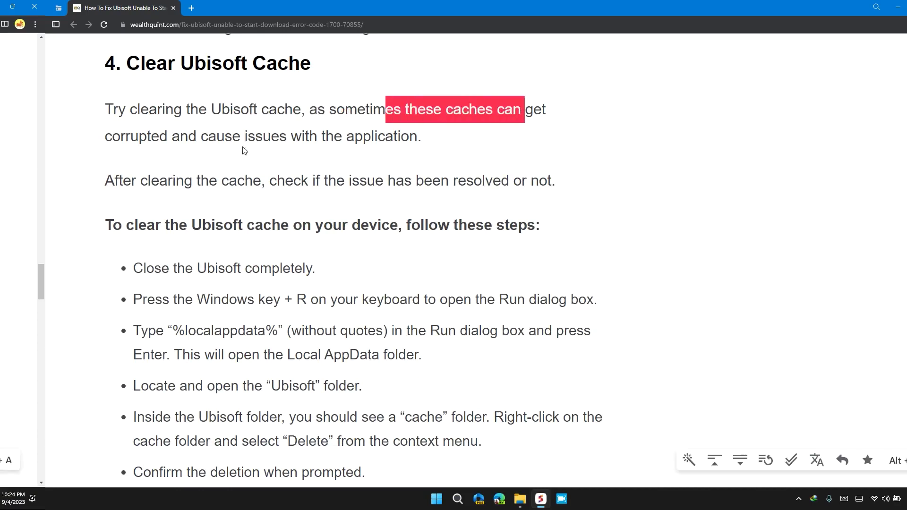
Step: Read the cache introduction, highlighting 'cause issues with the application' and the cache-clearing lines
left_click(198, 152)
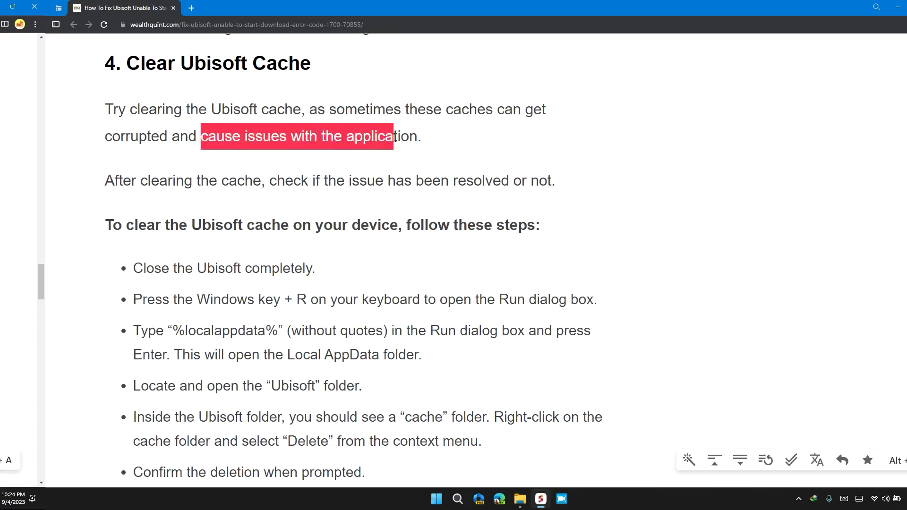
left_click_drag(202, 141, 440, 139)
left_click(439, 136)
scroll(234, 130, "down", 1)
left_click_drag(217, 133, 549, 133)
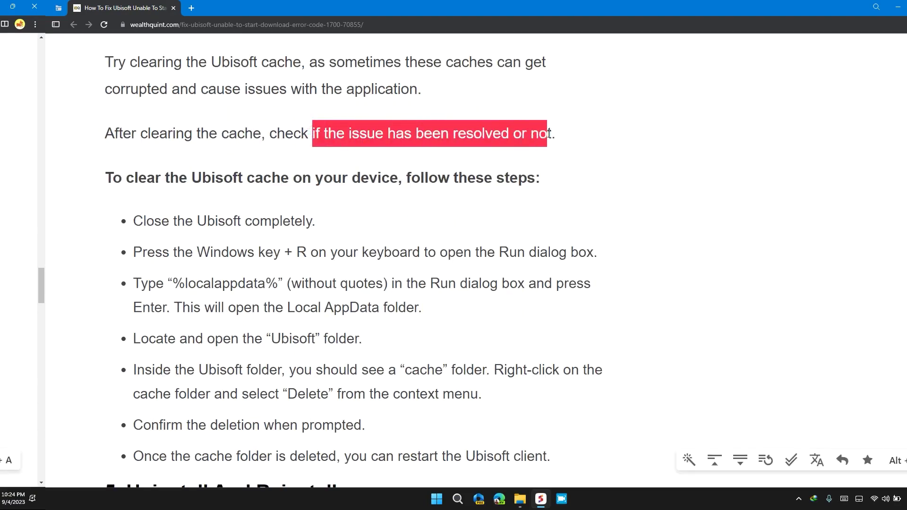
left_click(566, 136)
scroll(251, 148, "down", 1)
left_click_drag(251, 150, 459, 132)
left_click(399, 132)
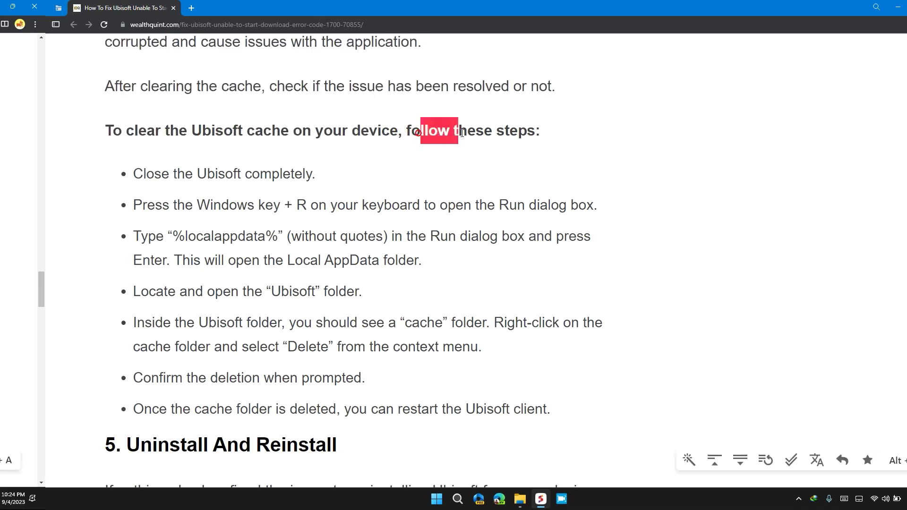
left_click(484, 153)
Step: Read the first cache-clearing steps, including the localappdata step
left_click_drag(217, 174, 303, 174)
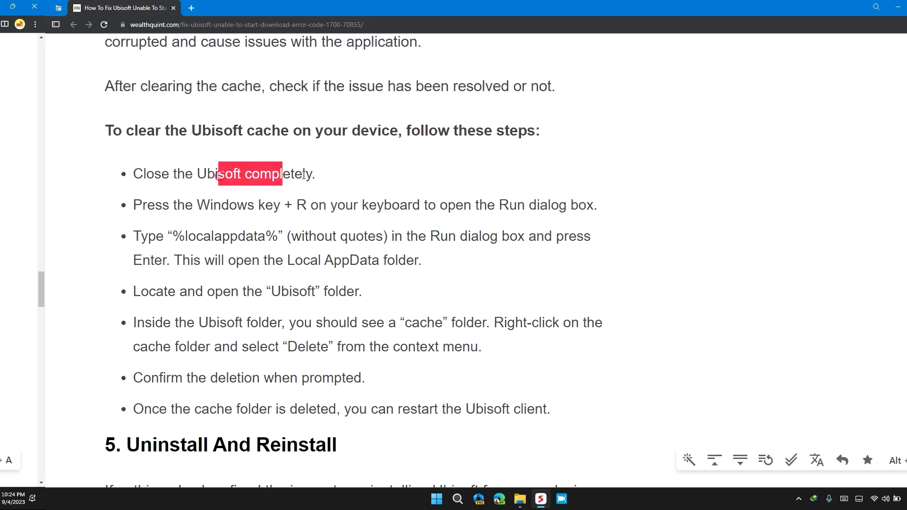
scroll(327, 184, "down", 1)
left_click_drag(166, 160, 282, 155)
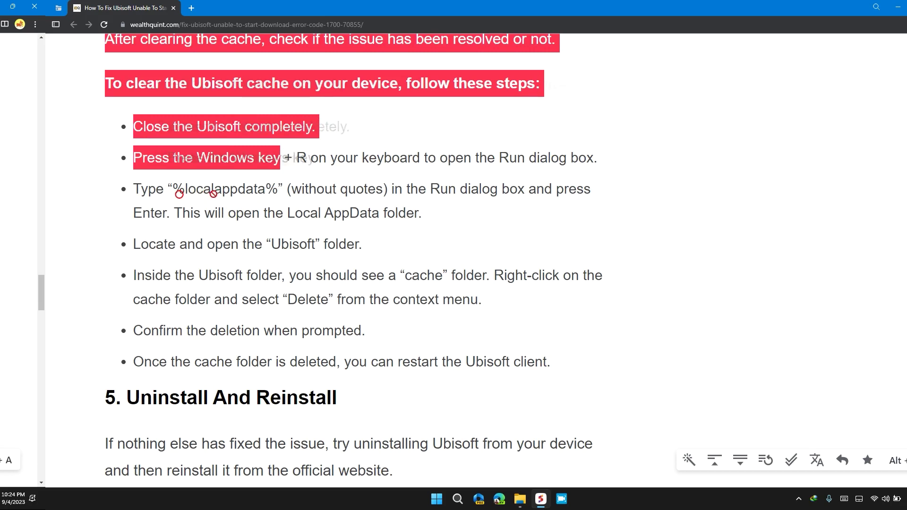
left_click(275, 197)
left_click_drag(324, 188, 490, 189)
left_click(504, 189)
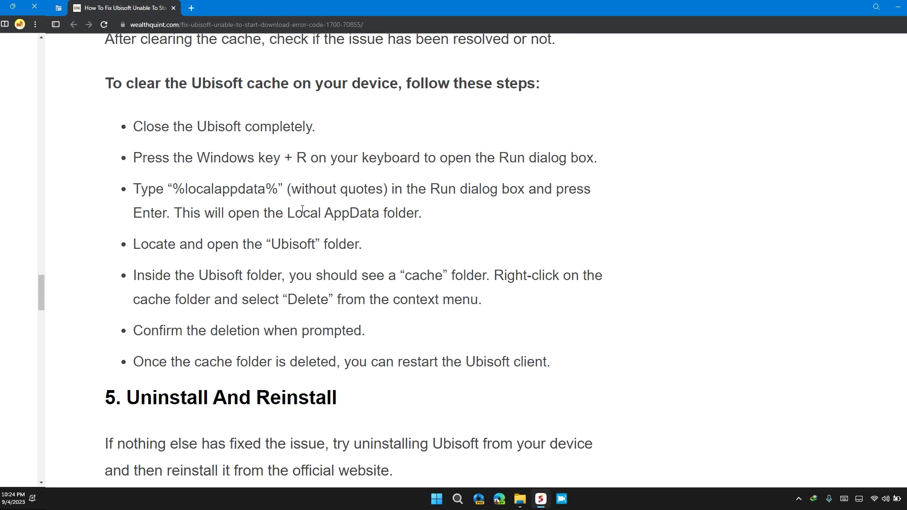
left_click_drag(210, 213, 360, 213)
left_click(360, 213)
scroll(361, 212, "down", 1)
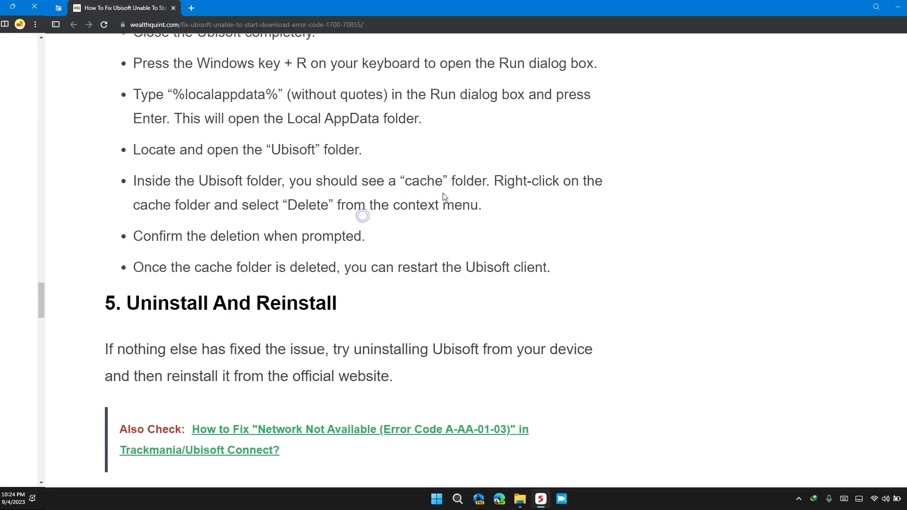
Step: Read the steps for opening the Ubisoft folder, deleting the cache folder, and restarting
left_click_drag(253, 150, 317, 151)
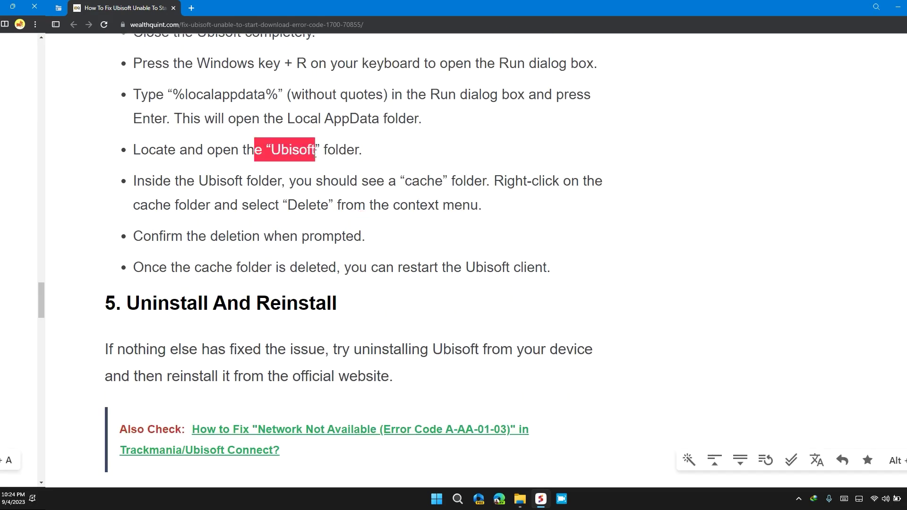
left_click(308, 178)
left_click_drag(206, 181, 395, 195)
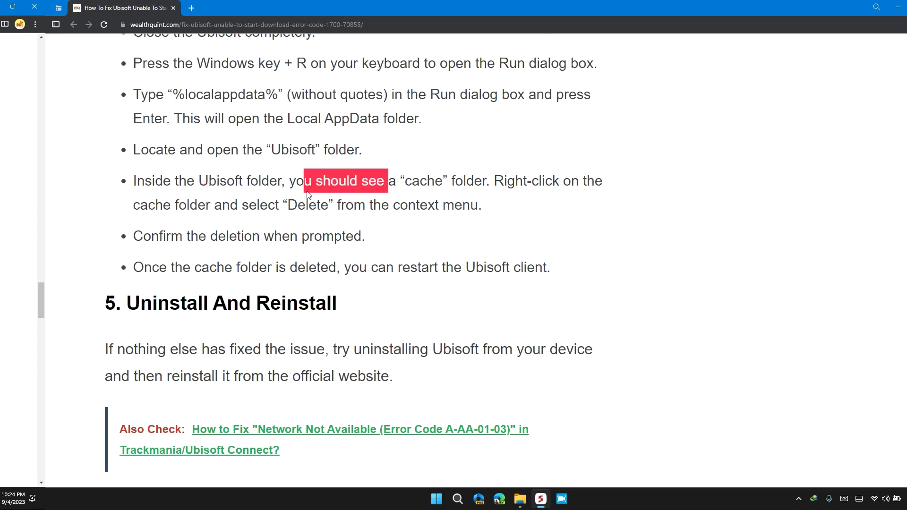
left_click(467, 181)
left_click_drag(508, 181, 547, 184)
left_click(564, 191)
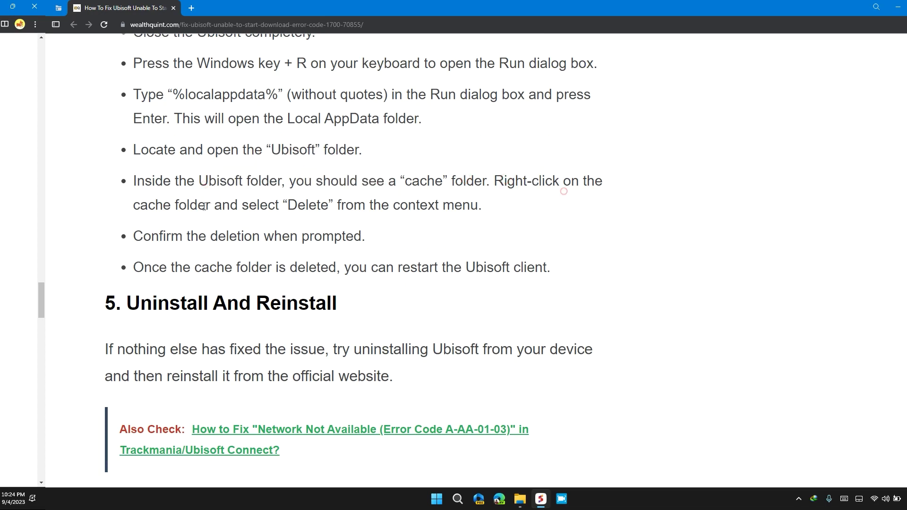
left_click_drag(211, 207, 249, 206)
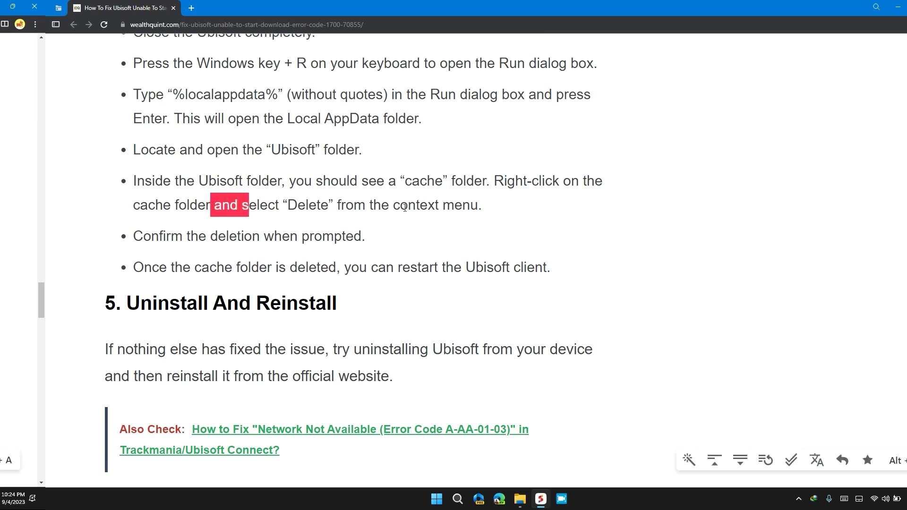
scroll(328, 260, "down", 1)
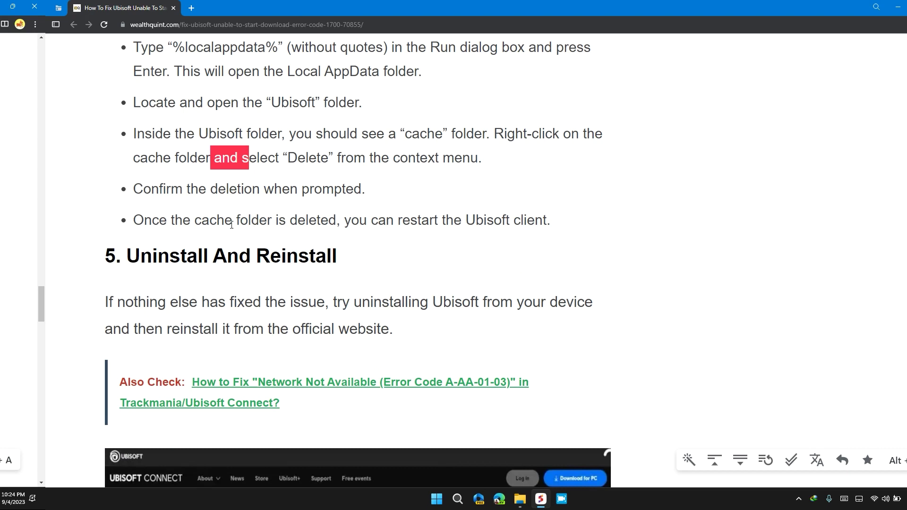
left_click_drag(234, 222, 398, 221)
left_click_drag(453, 221, 476, 221)
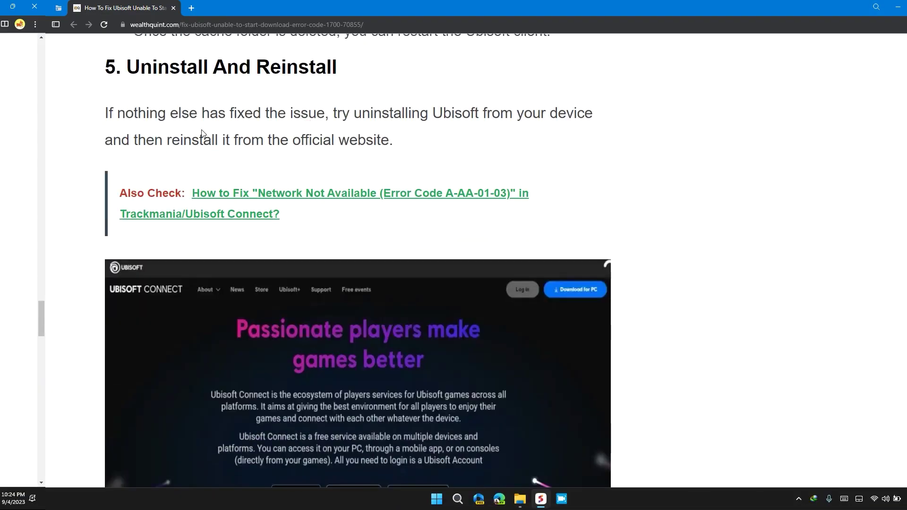
Step: Highlight the Uninstall And Reinstall introduction and its phrase about uninstalling Ubisoft
left_click_drag(133, 31, 294, 126)
left_click_drag(409, 125, 587, 120)
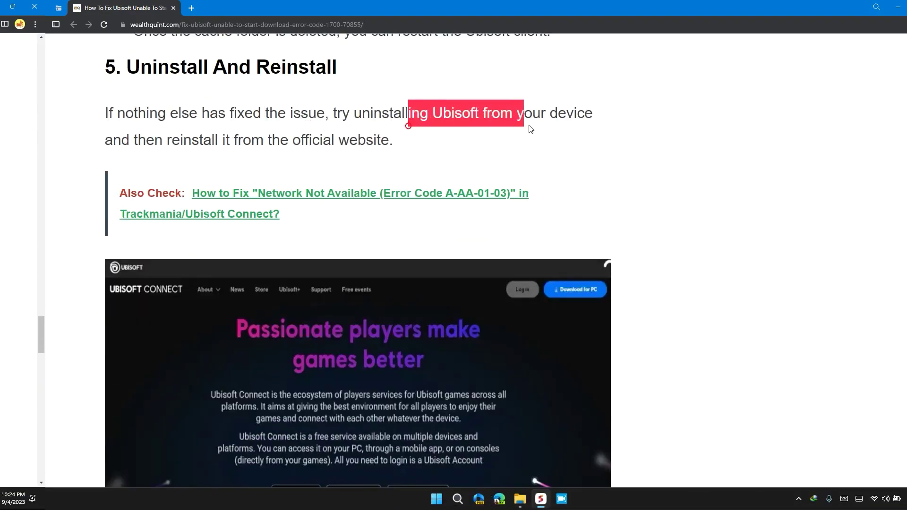
left_click_drag(134, 31, 284, 144)
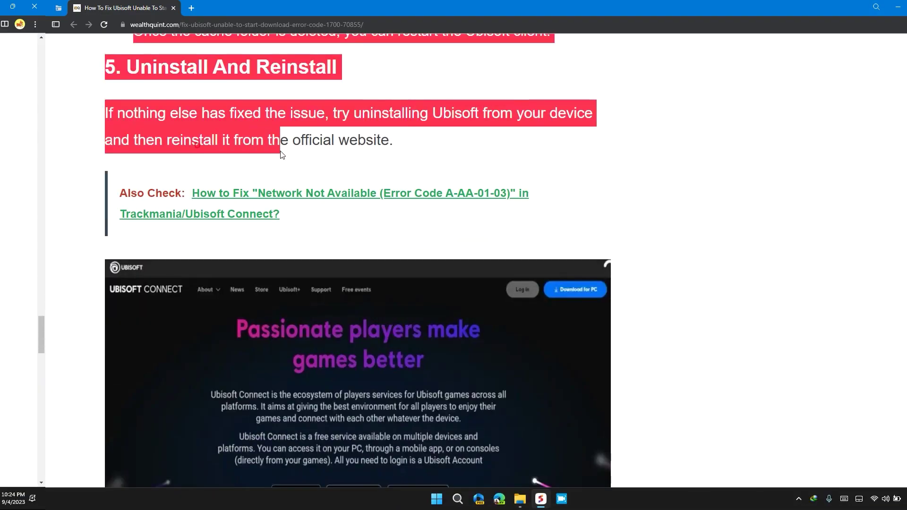
scroll(289, 130, "down", 2)
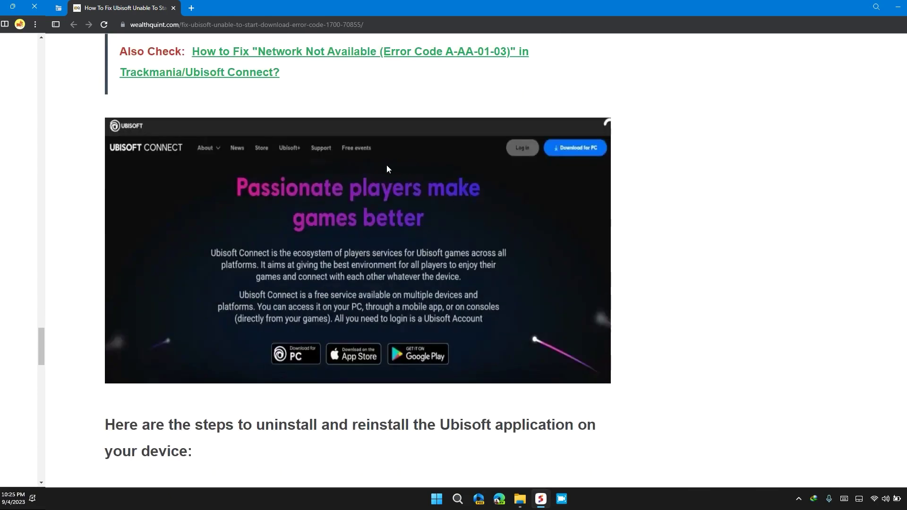
scroll(385, 166, "down", 3)
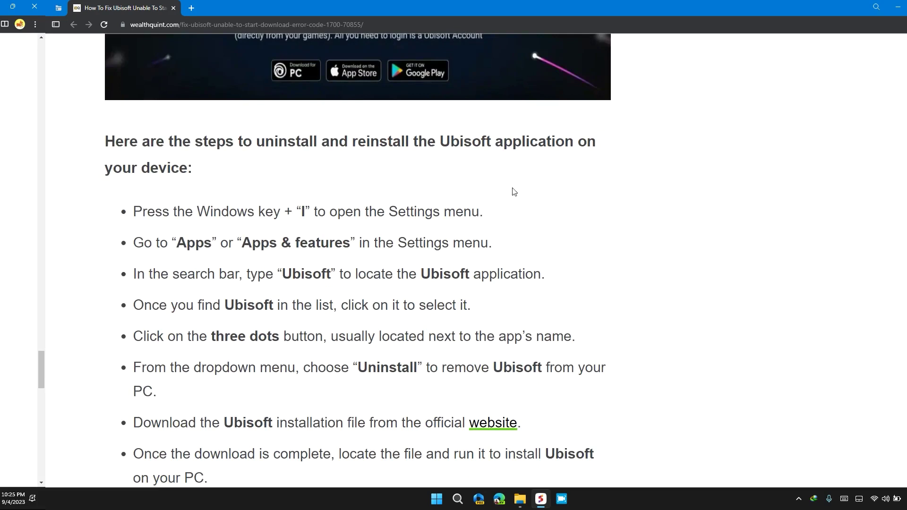
scroll(321, 321, "down", 3)
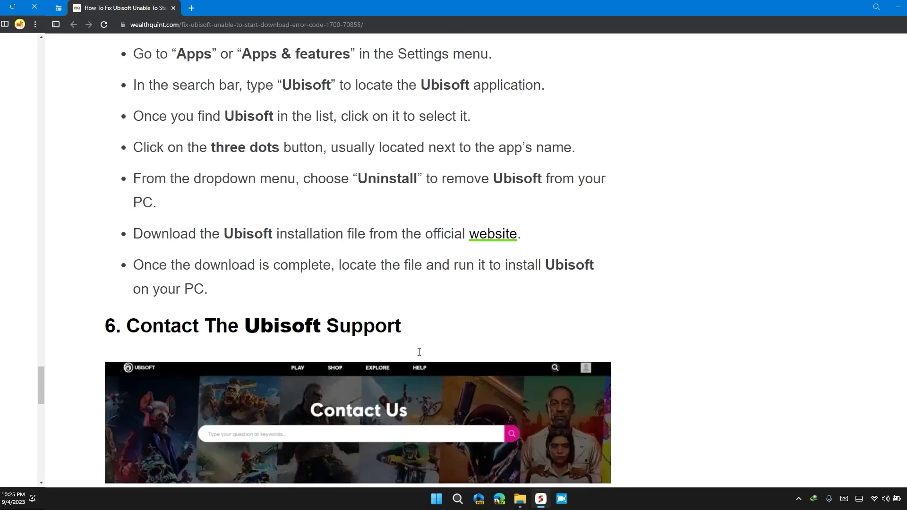
scroll(436, 257, "up", 2)
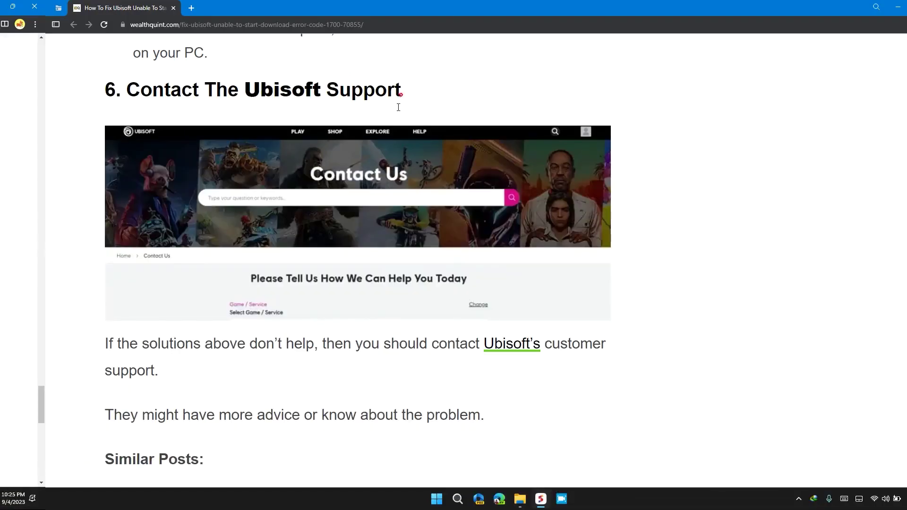
Step: Highlight and clear the support paragraph's text about the solutions not helping
left_click_drag(233, 296, 339, 296)
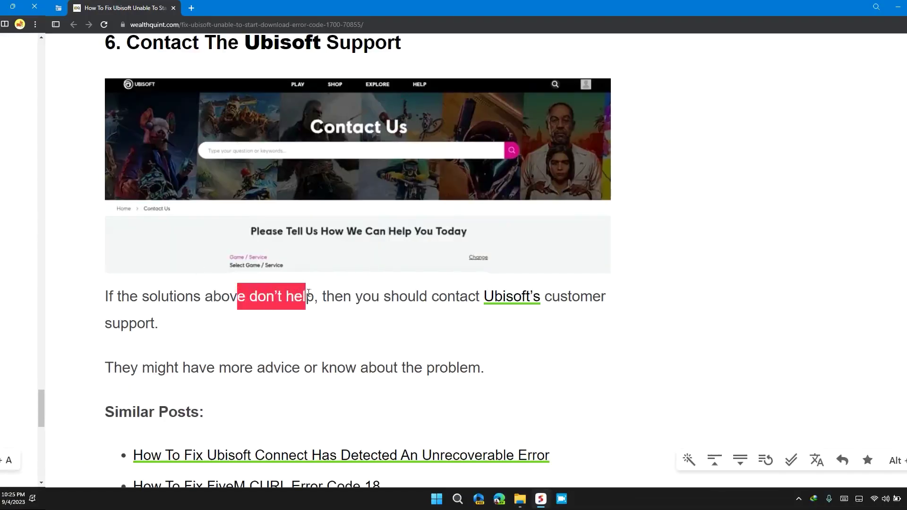
left_click(401, 304)
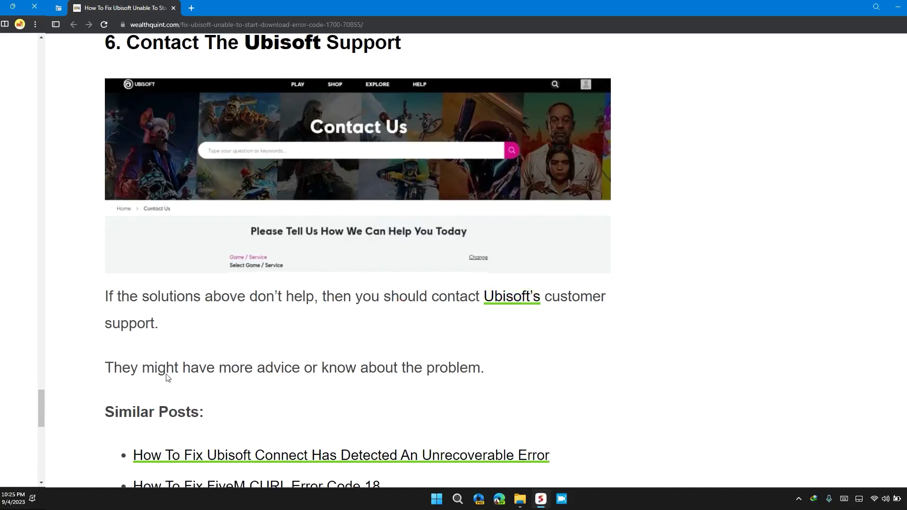
left_click_drag(165, 378, 296, 374)
left_click(368, 373)
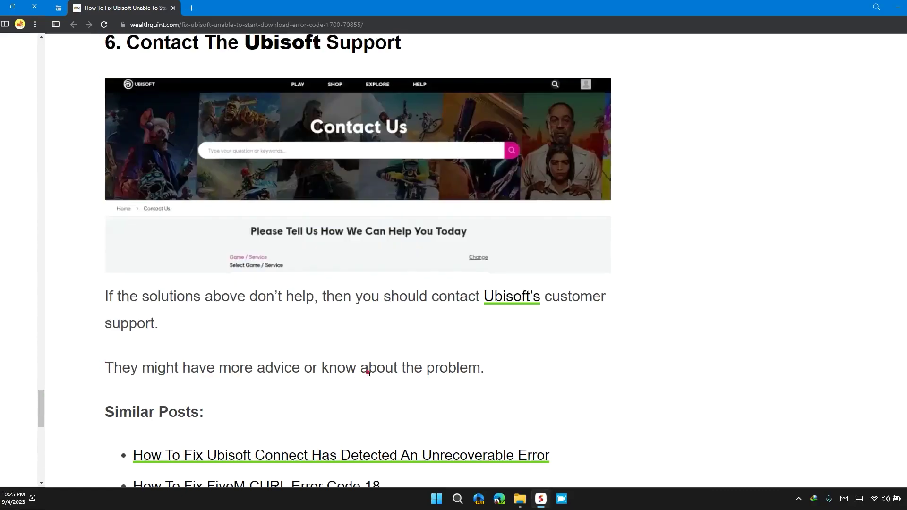